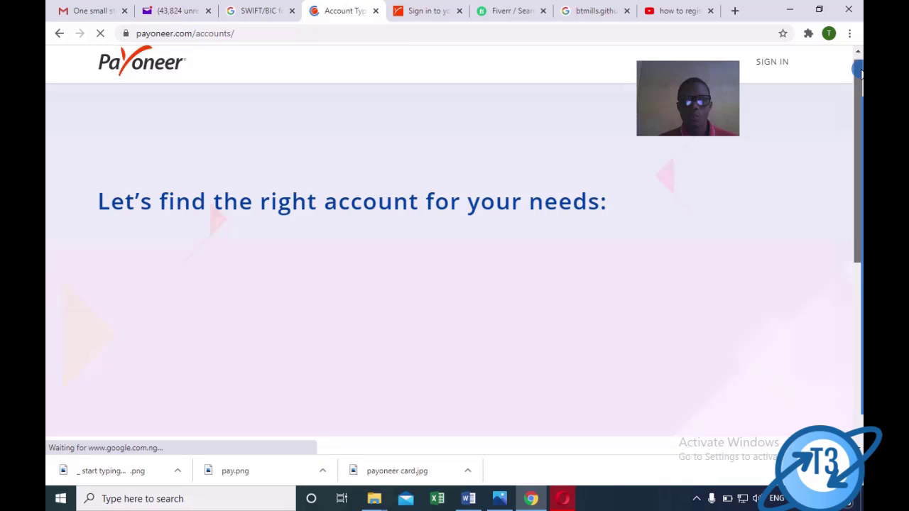
Scroll the account-finder page slightly to reveal the 'I'm a' and 'I'm looking to' questions.
{"action": "left_click_drag", "start_coordinate": [859, 71], "coordinate": [861, 93]}
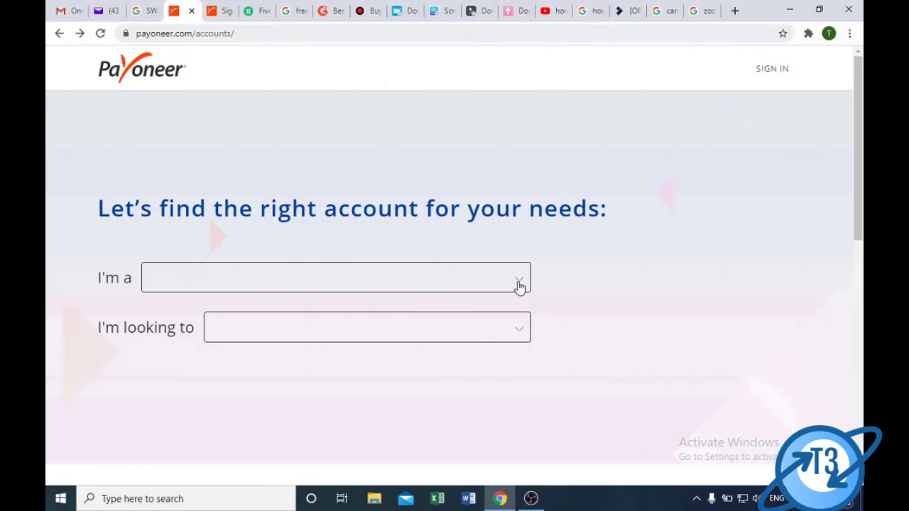
Choose Individual and 'Get paid by international clients or marketplaces', then start registration.
{"action": "left_click", "coordinate": [519, 286]}
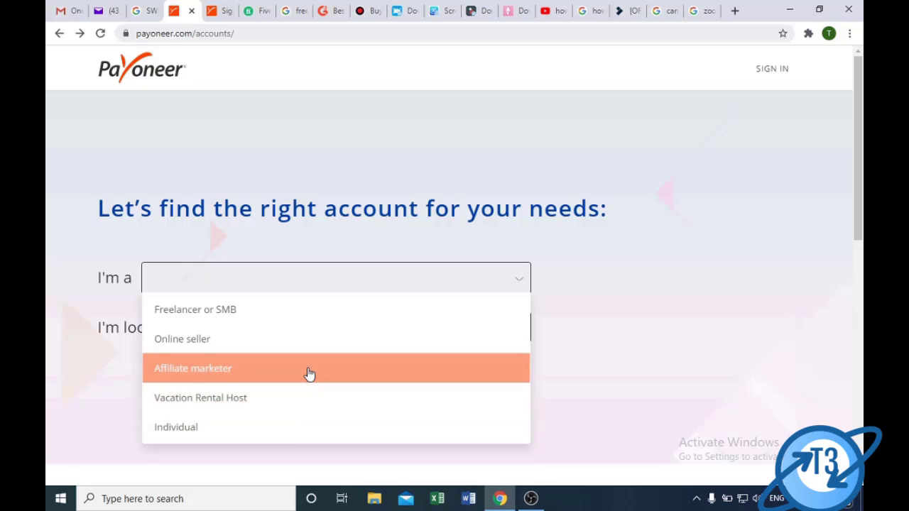
{"action": "left_click", "coordinate": [300, 428]}
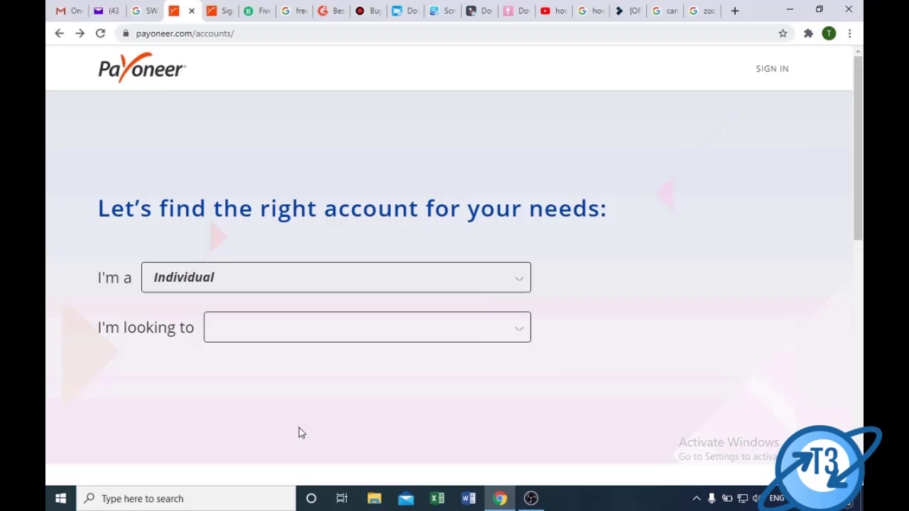
{"action": "left_click", "coordinate": [521, 332]}
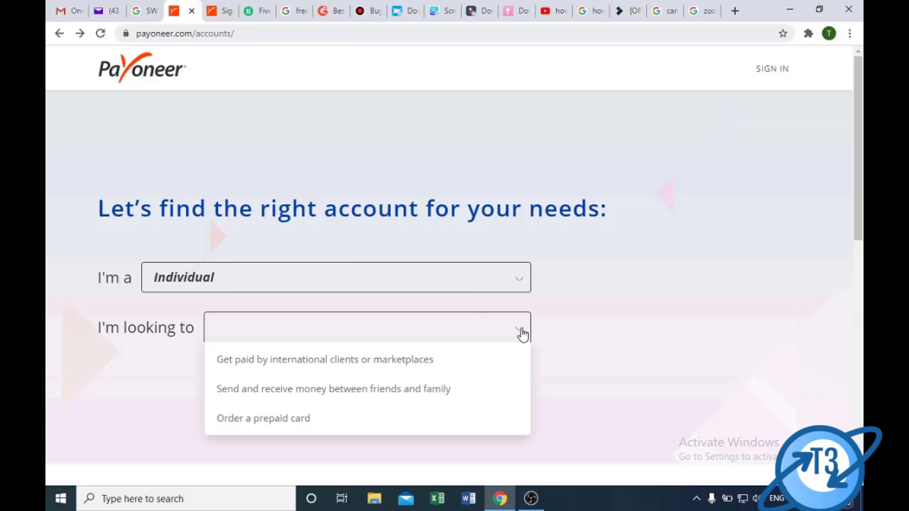
{"action": "left_click", "coordinate": [476, 359]}
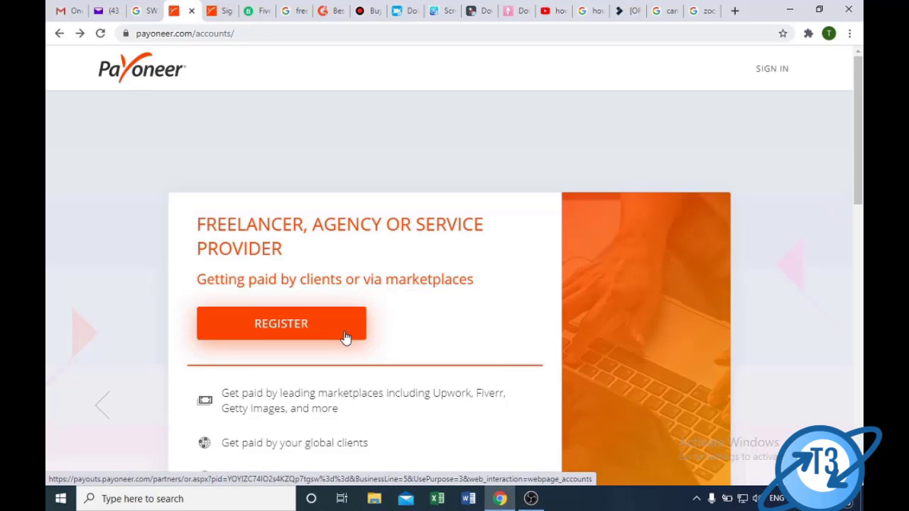
{"action": "left_click", "coordinate": [346, 337]}
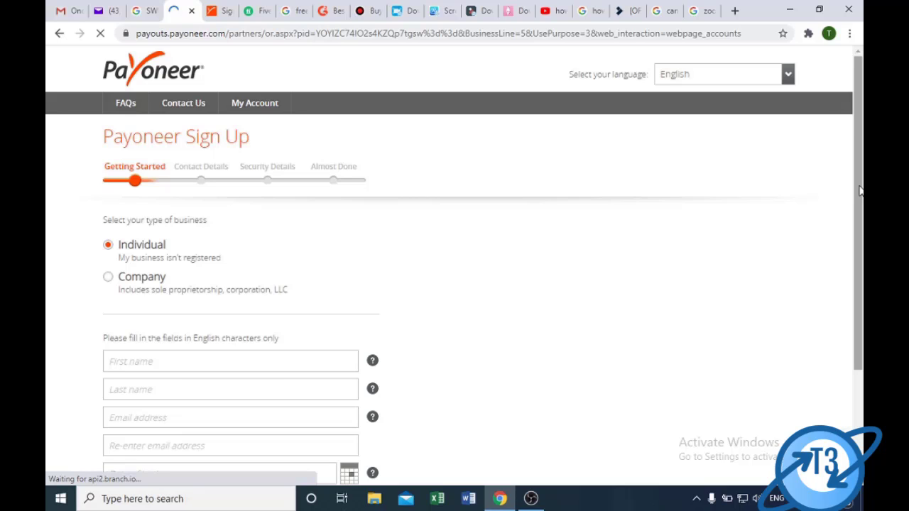
Enter the user's first and last name on the sign-up form, then select the Email address field.
{"action": "scroll", "coordinate": [126, 196], "scroll_direction": "down", "scroll_amount": 1}
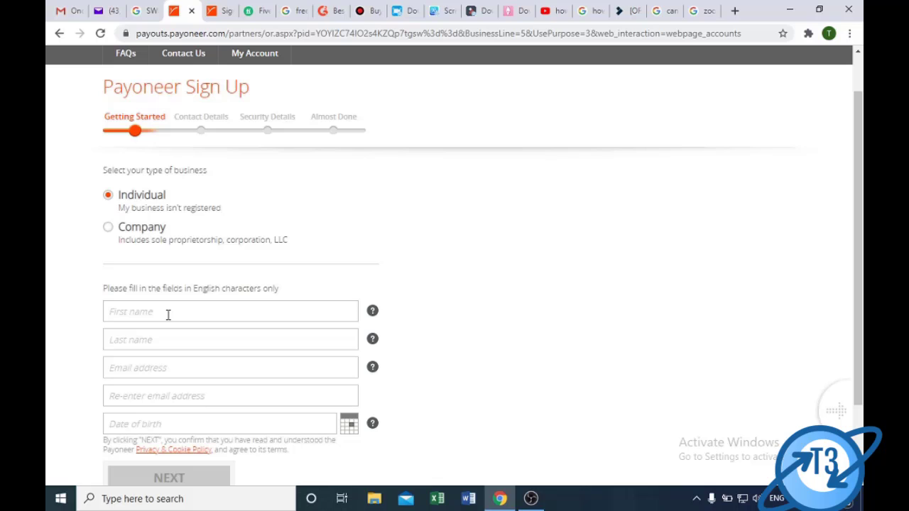
{"action": "left_click", "coordinate": [168, 315]}
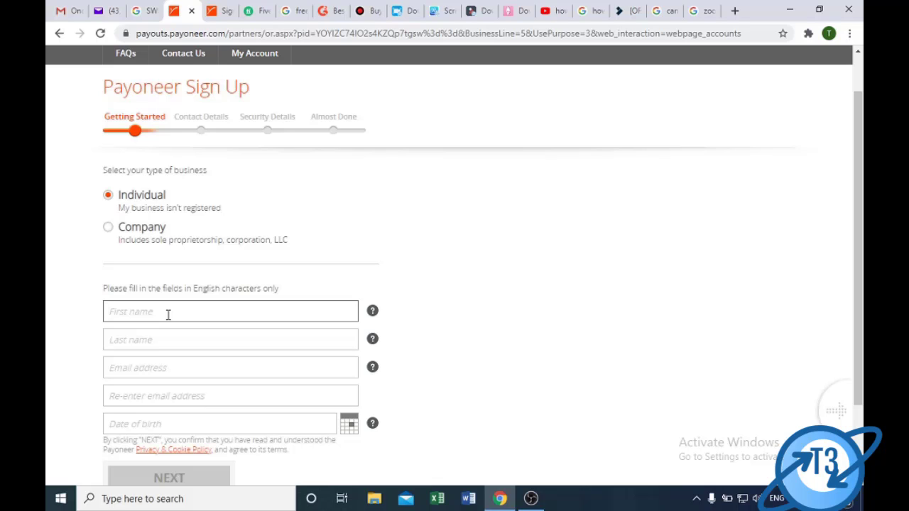
{"action": "left_click", "coordinate": [168, 337]}
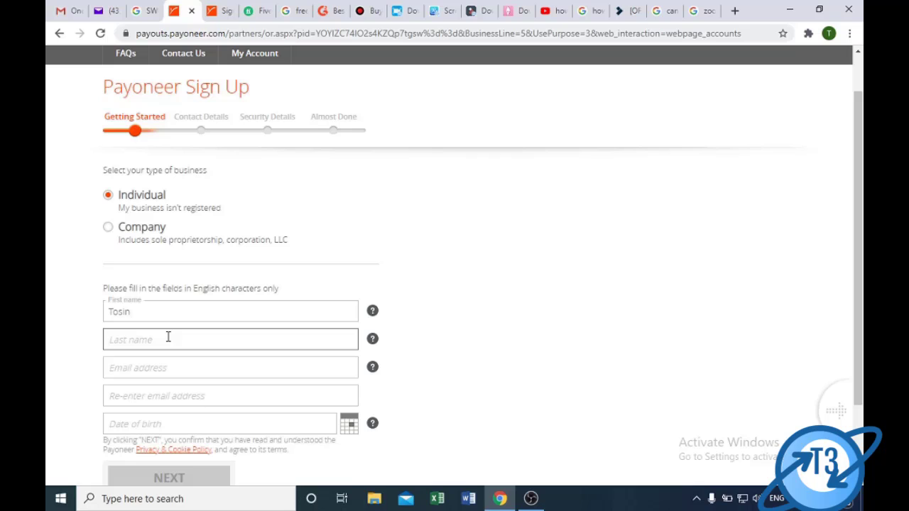
{"action": "left_click", "coordinate": [168, 365]}
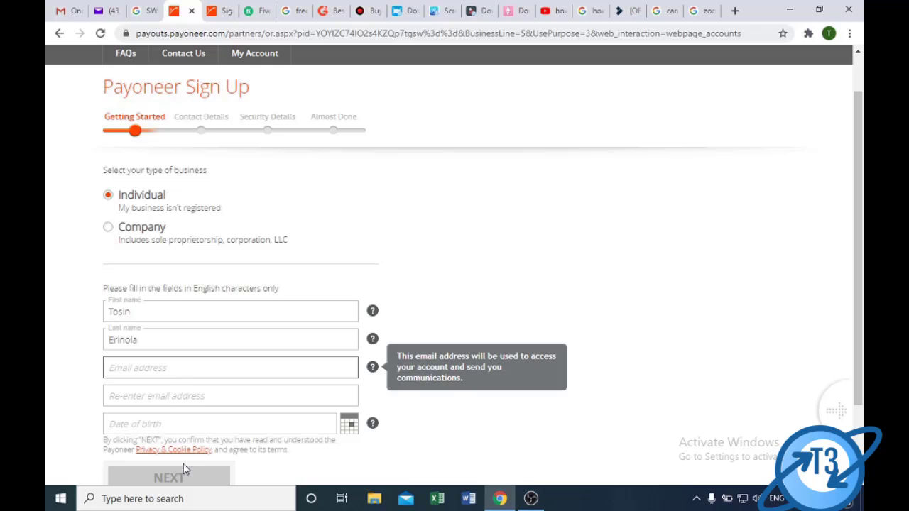
{"action": "scroll", "coordinate": [860, 156], "scroll_direction": "down", "scroll_amount": 1}
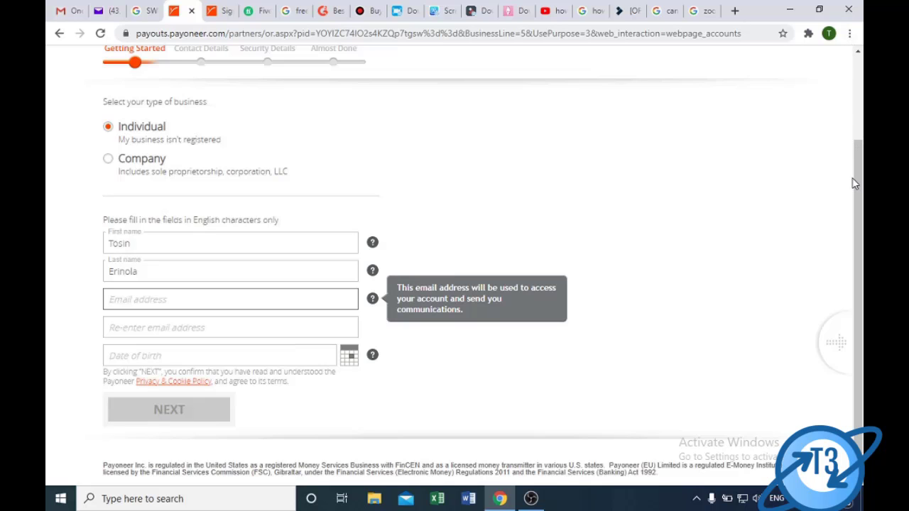
{"action": "scroll", "coordinate": [854, 156], "scroll_direction": "up", "scroll_amount": 1}
{"action": "scroll", "coordinate": [849, 123], "scroll_direction": "up", "scroll_amount": 1}
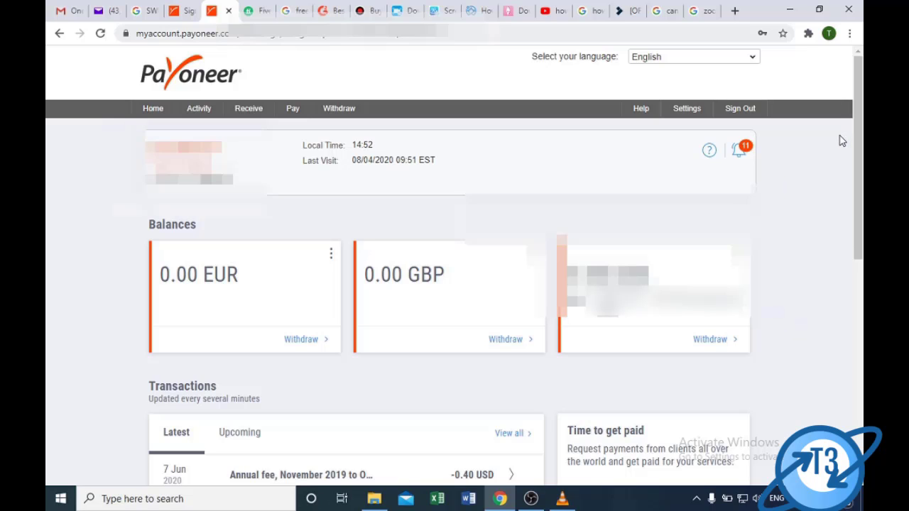
Open the Bank Accounts page from the Settings menu.
{"action": "mouse_move", "coordinate": [687, 111]}
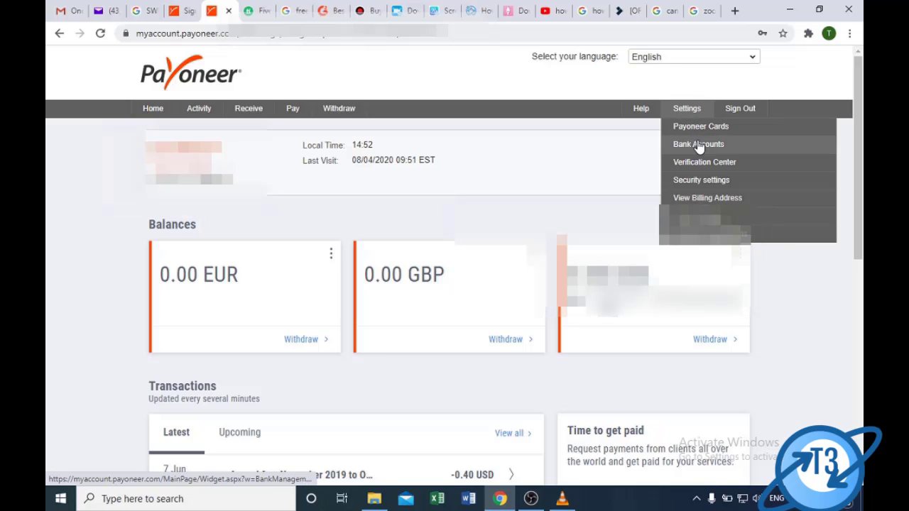
{"action": "left_click", "coordinate": [699, 145]}
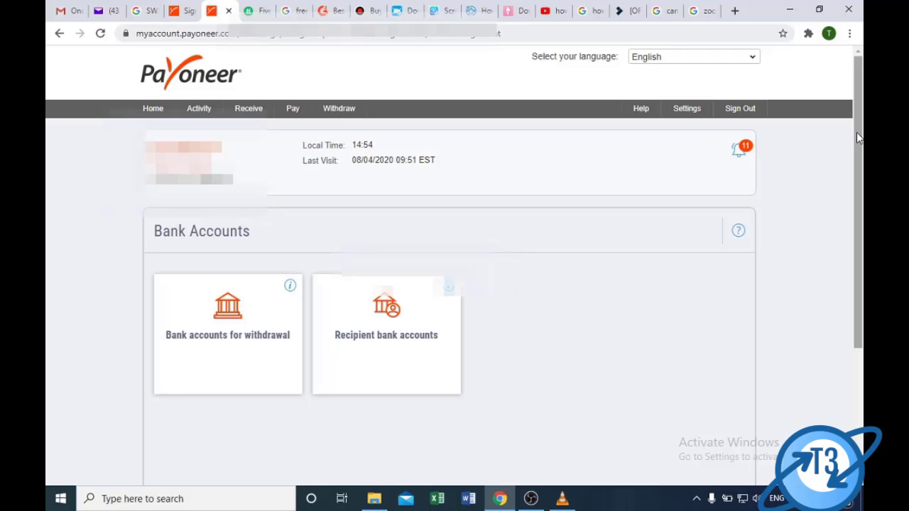
Open 'Bank accounts for withdrawal' and start adding a new bank account.
{"action": "left_click_drag", "start_coordinate": [858, 119], "coordinate": [860, 167]}
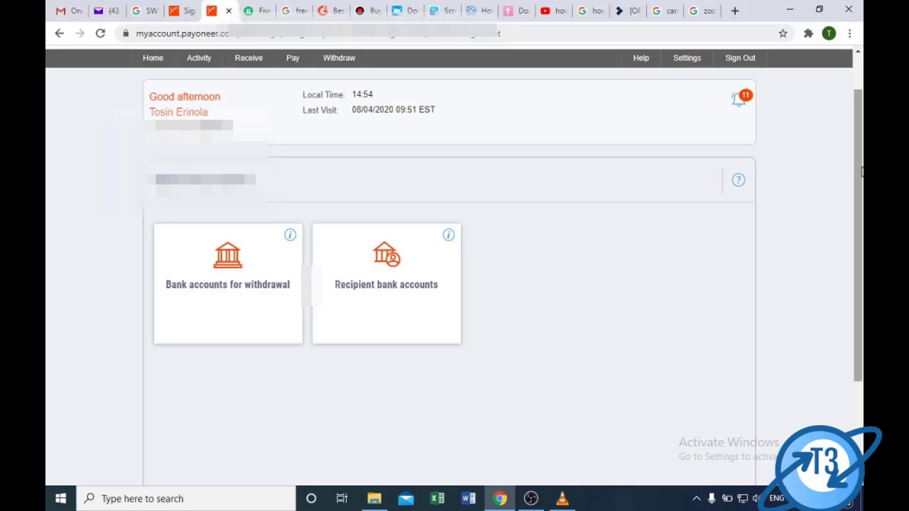
{"action": "left_click", "coordinate": [242, 291]}
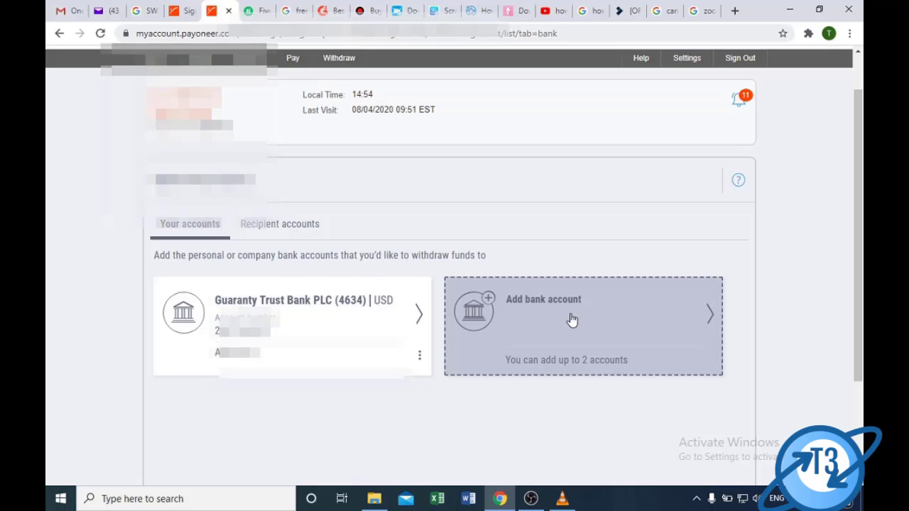
{"action": "left_click", "coordinate": [572, 319]}
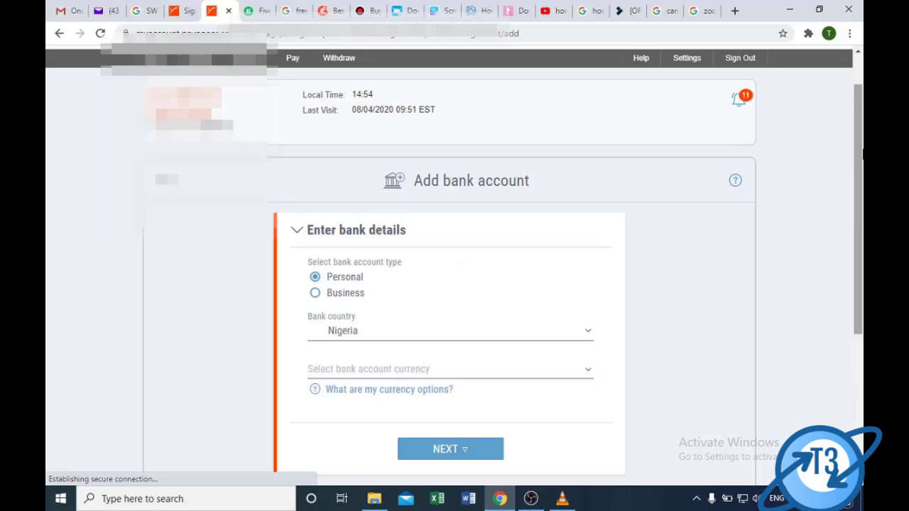
Keep Nigeria as bank country and close the currency list unchosen, triggering 'Currency is required'.
{"action": "left_click_drag", "start_coordinate": [863, 153], "coordinate": [863, 235]}
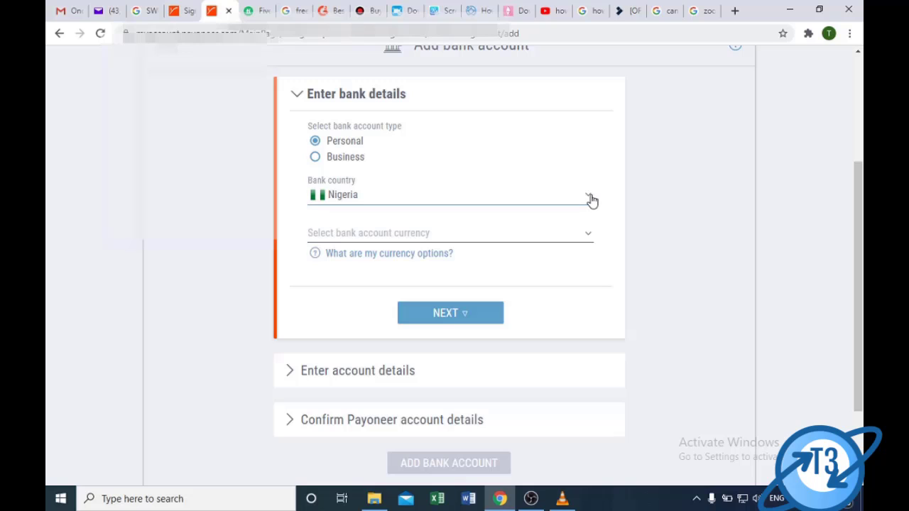
{"action": "left_click", "coordinate": [590, 199]}
{"action": "left_click", "coordinate": [591, 201]}
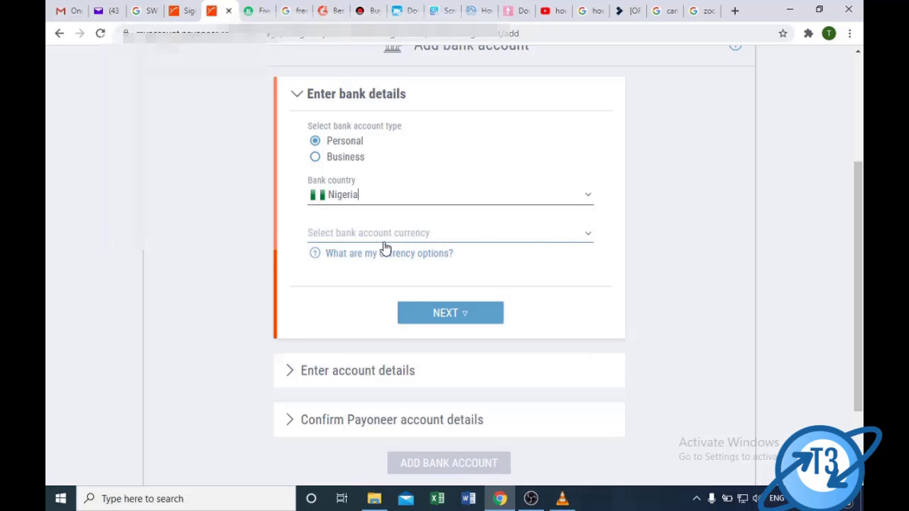
{"action": "left_click", "coordinate": [587, 239]}
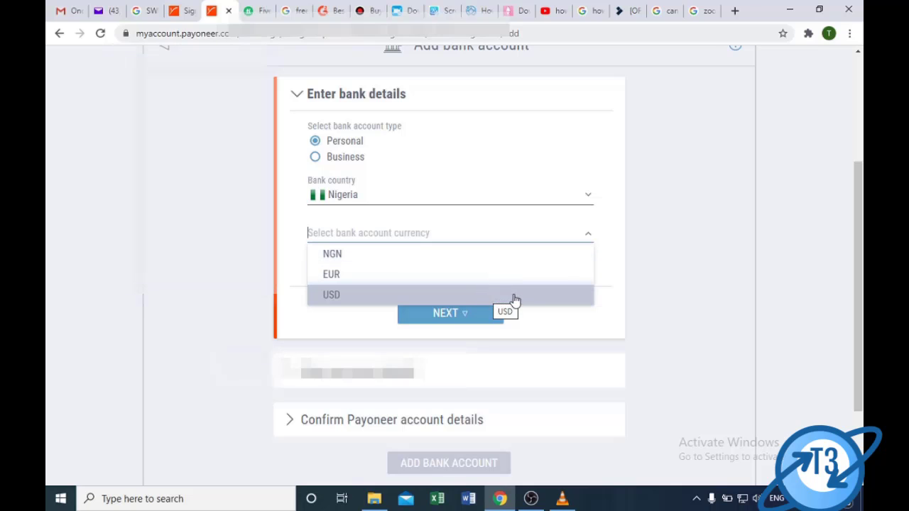
{"action": "left_click", "coordinate": [655, 358]}
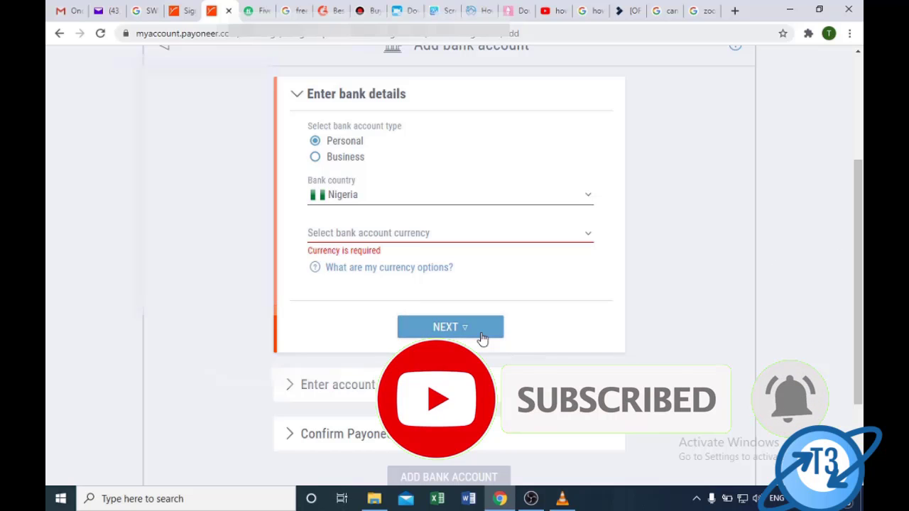
{"action": "left_click_drag", "start_coordinate": [861, 241], "coordinate": [859, 315]}
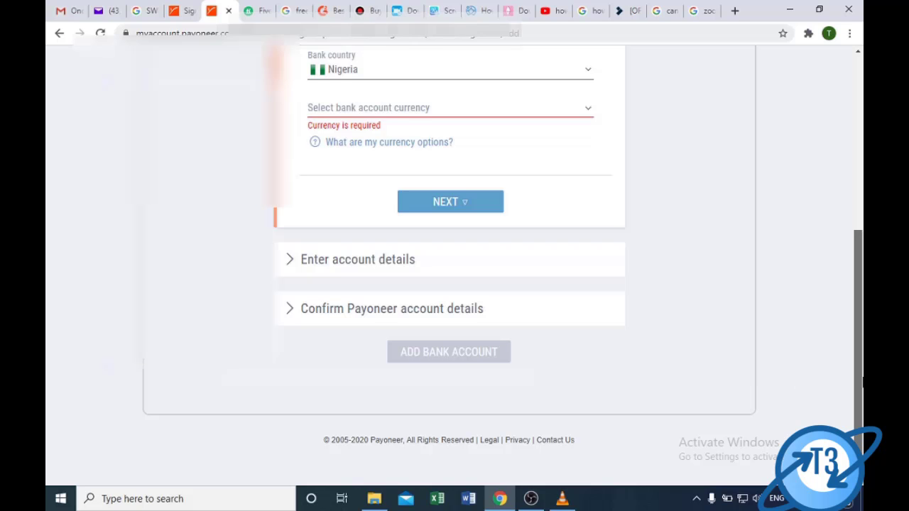
{"action": "left_click_drag", "start_coordinate": [862, 383], "coordinate": [861, 186]}
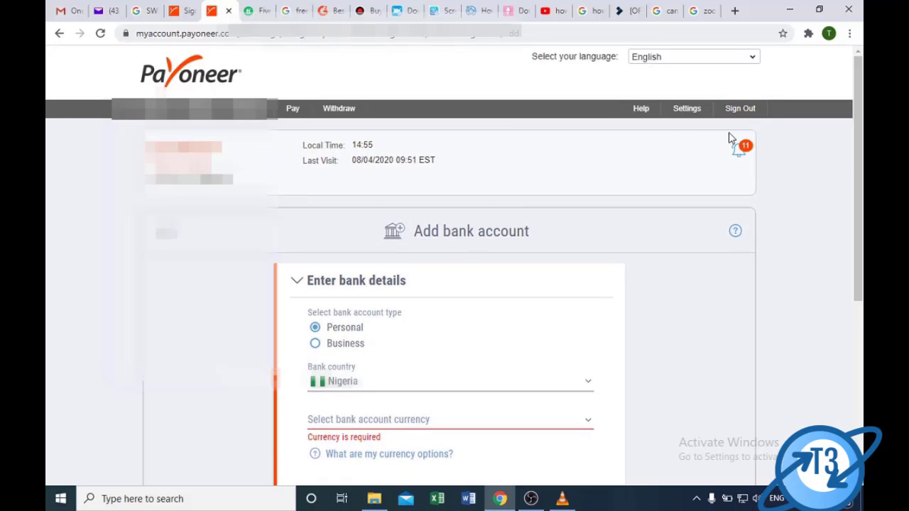
Open Payoneer Cards from Settings, try Order a card, and return to the top-up settings.
{"action": "mouse_move", "coordinate": [692, 100]}
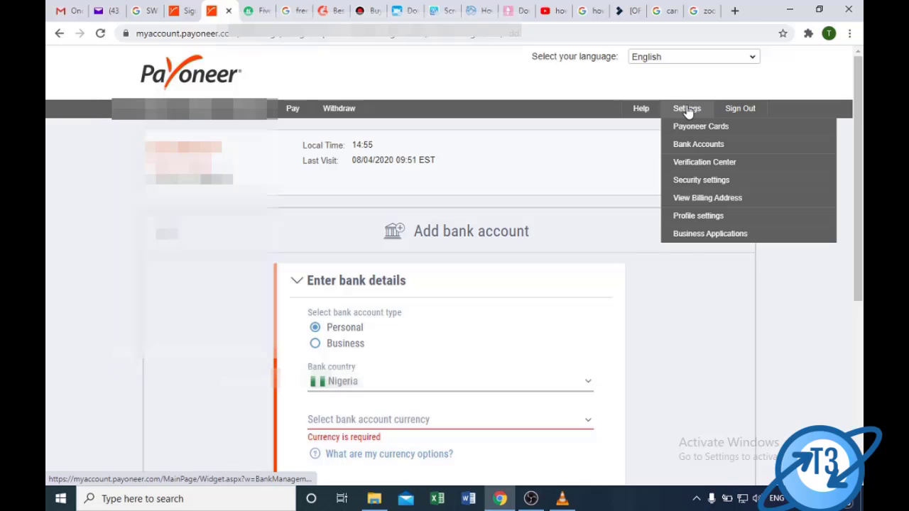
{"action": "left_click", "coordinate": [688, 126]}
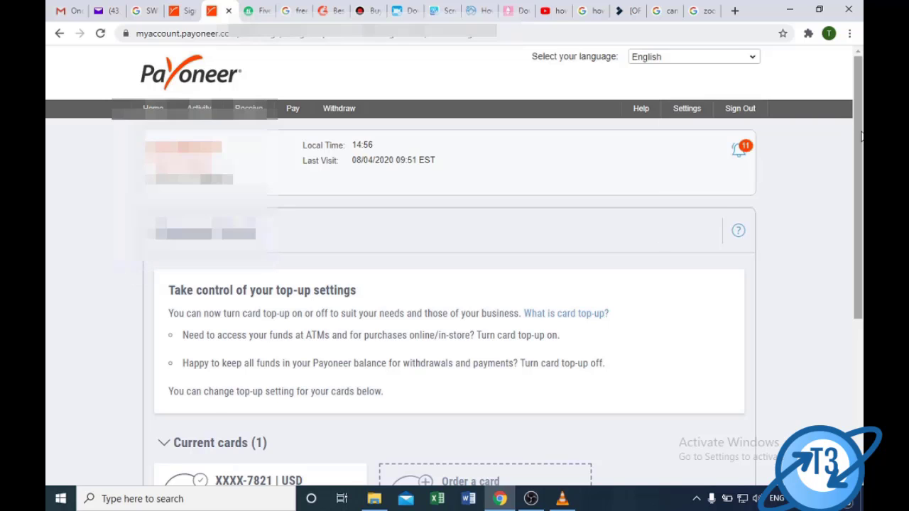
{"action": "left_click_drag", "start_coordinate": [861, 136], "coordinate": [862, 230]}
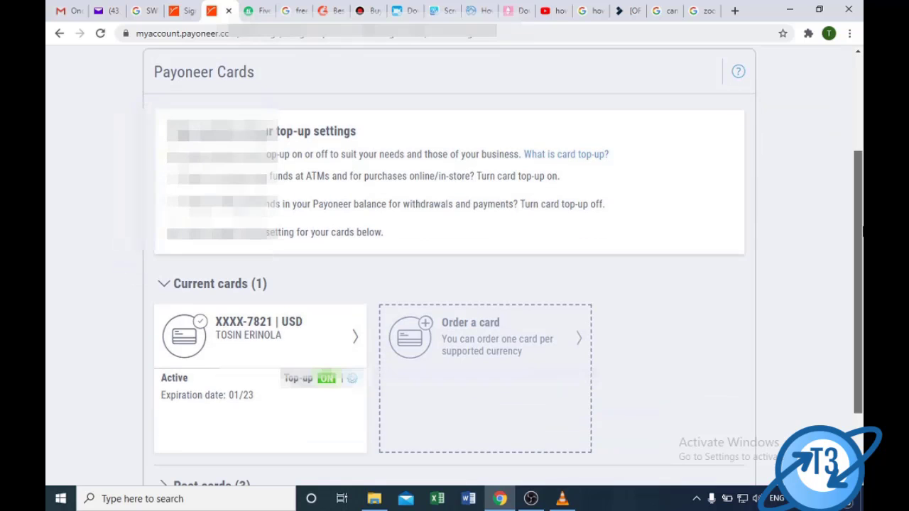
{"action": "scroll", "coordinate": [556, 172], "scroll_direction": "down", "scroll_amount": 1}
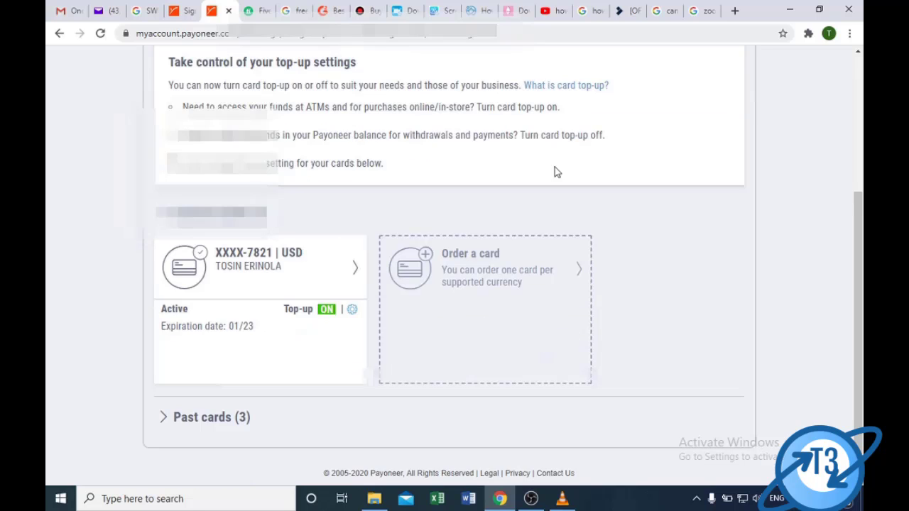
{"action": "left_click", "coordinate": [478, 269]}
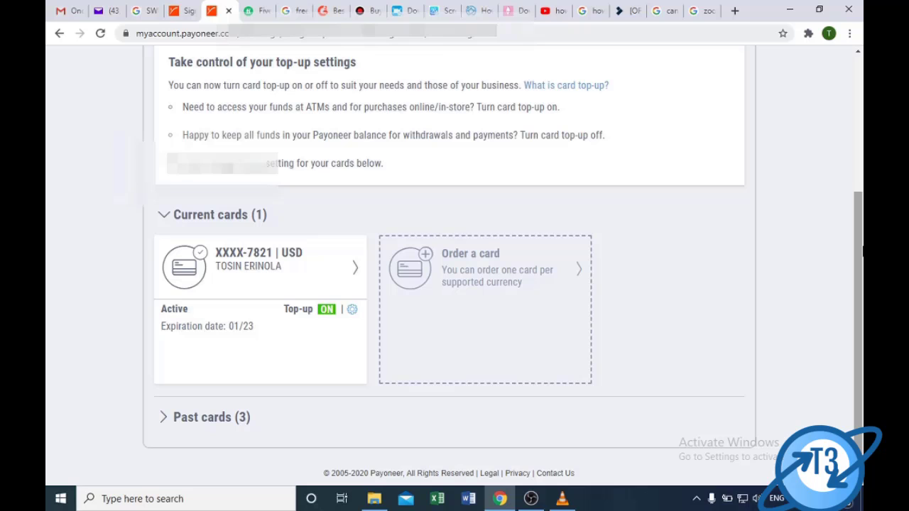
{"action": "left_click_drag", "start_coordinate": [861, 247], "coordinate": [858, 100]}
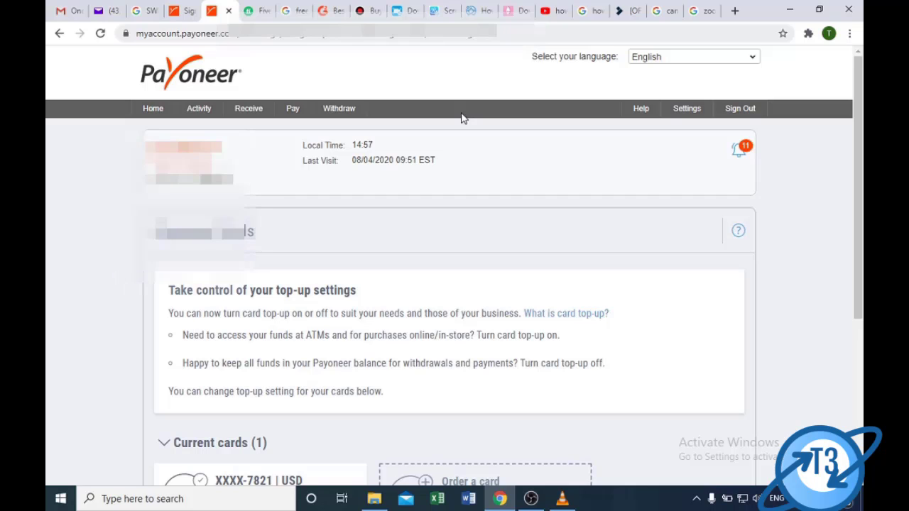
Open the To Bank Account withdrawal form from the Withdraw menu.
{"action": "mouse_move", "coordinate": [349, 112]}
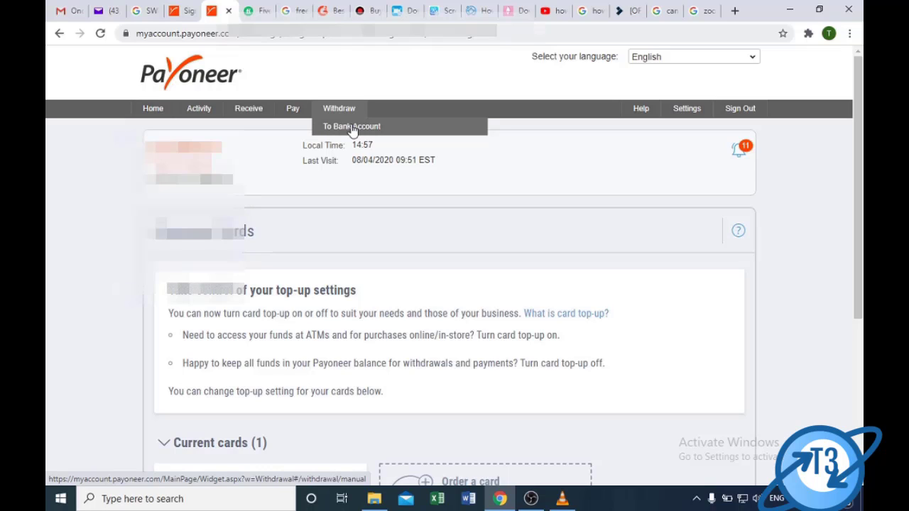
{"action": "left_click", "coordinate": [351, 128]}
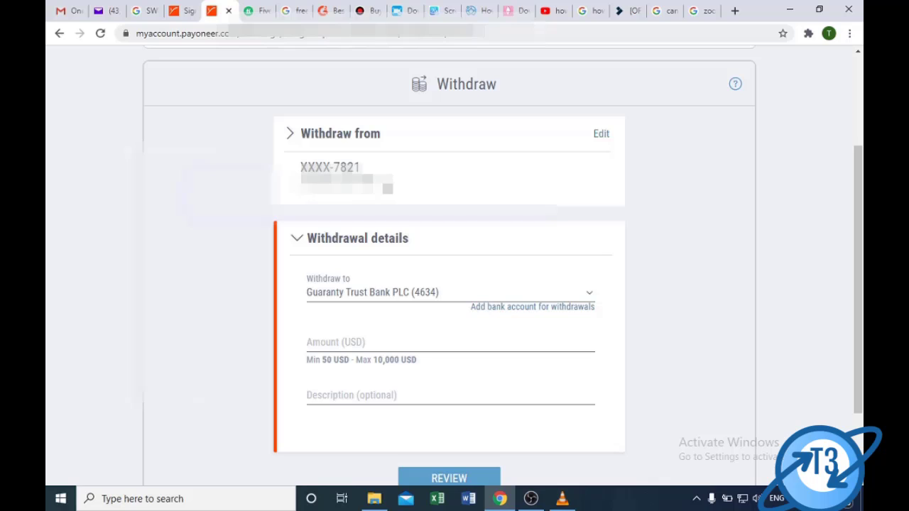
Enter 100 USD as the withdrawal amount, then delete it to leave the field empty.
{"action": "left_click", "coordinate": [362, 342]}
{"action": "type", "text": "100"}
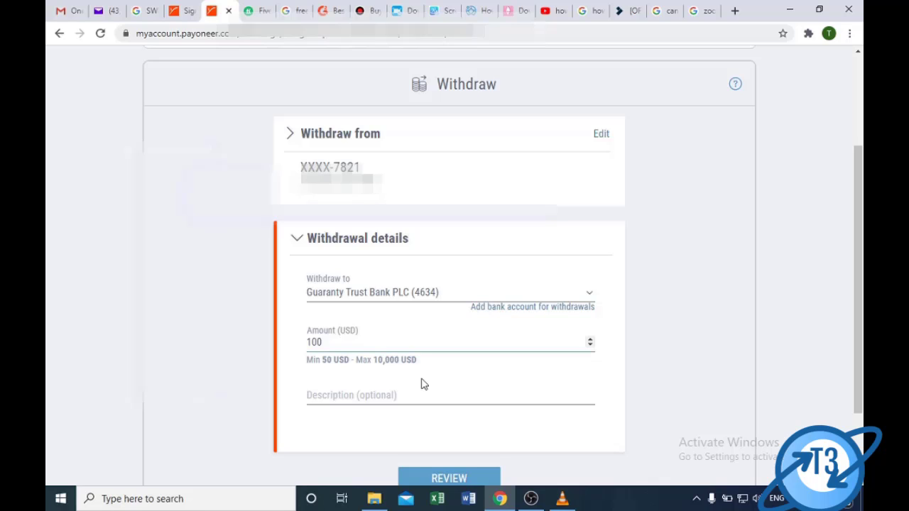
{"action": "left_click", "coordinate": [340, 343]}
{"action": "key", "text": "BackSpace"}
{"action": "key", "text": "BackSpace"}
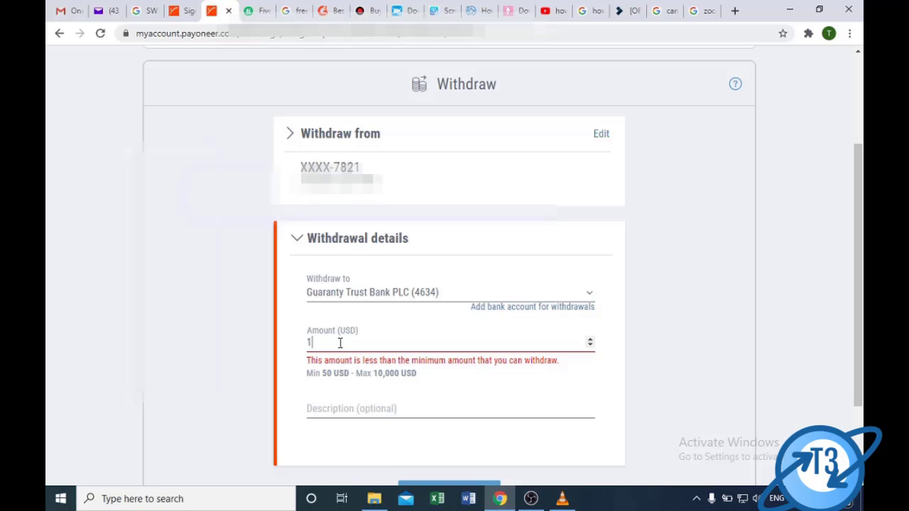
{"action": "key", "text": "BackSpace"}
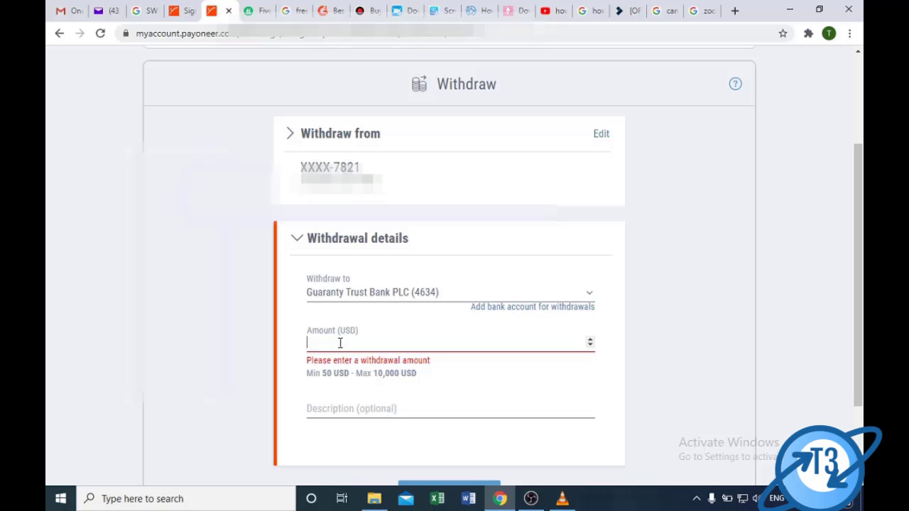
{"action": "scroll", "coordinate": [340, 343], "scroll_direction": "up", "scroll_amount": 3}
{"action": "mouse_move", "coordinate": [250, 113]}
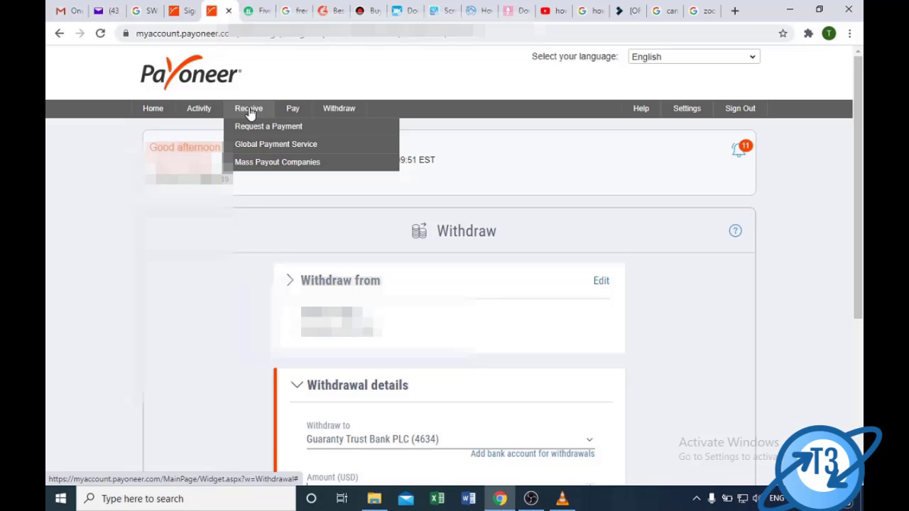
Open Global Payment Service and scroll through USD Account 1's routing and account details.
{"action": "left_click", "coordinate": [258, 149]}
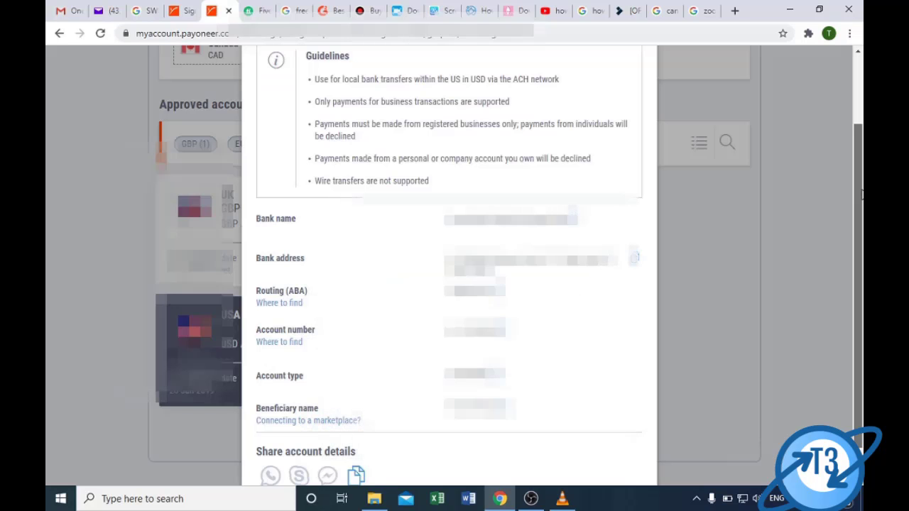
{"action": "scroll", "coordinate": [305, 273], "scroll_direction": "up", "scroll_amount": 1}
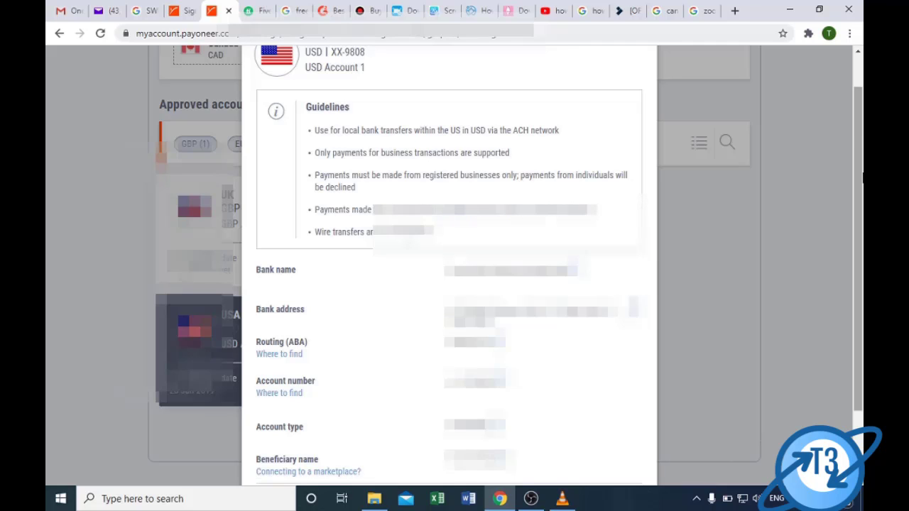
{"action": "scroll", "coordinate": [860, 228], "scroll_direction": "down", "scroll_amount": 1}
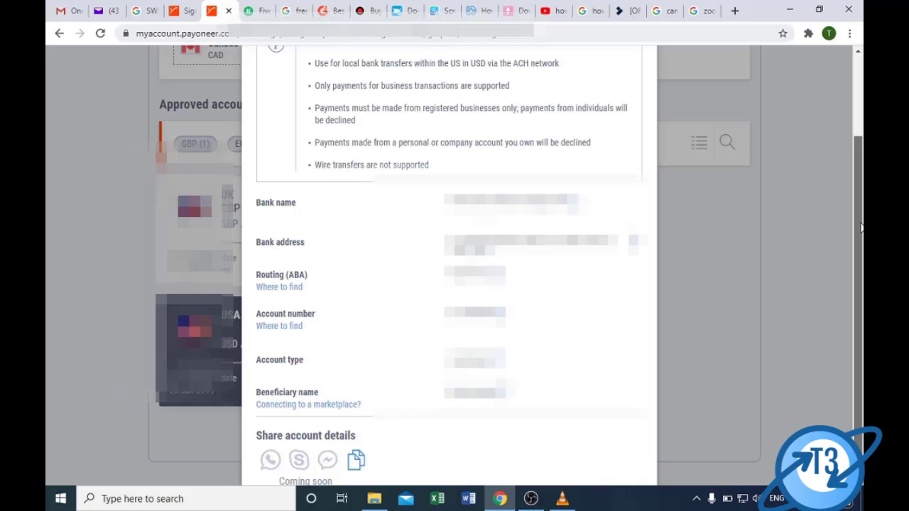